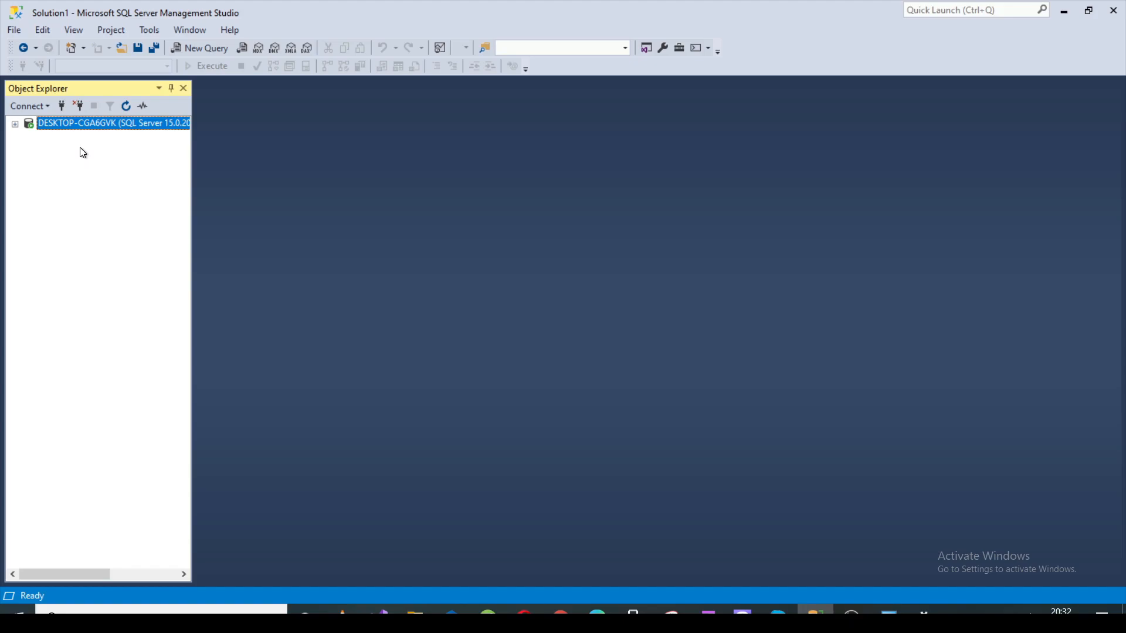
# Step: Create a new database named TestDB on the connected server
pyautogui.click(15, 124)
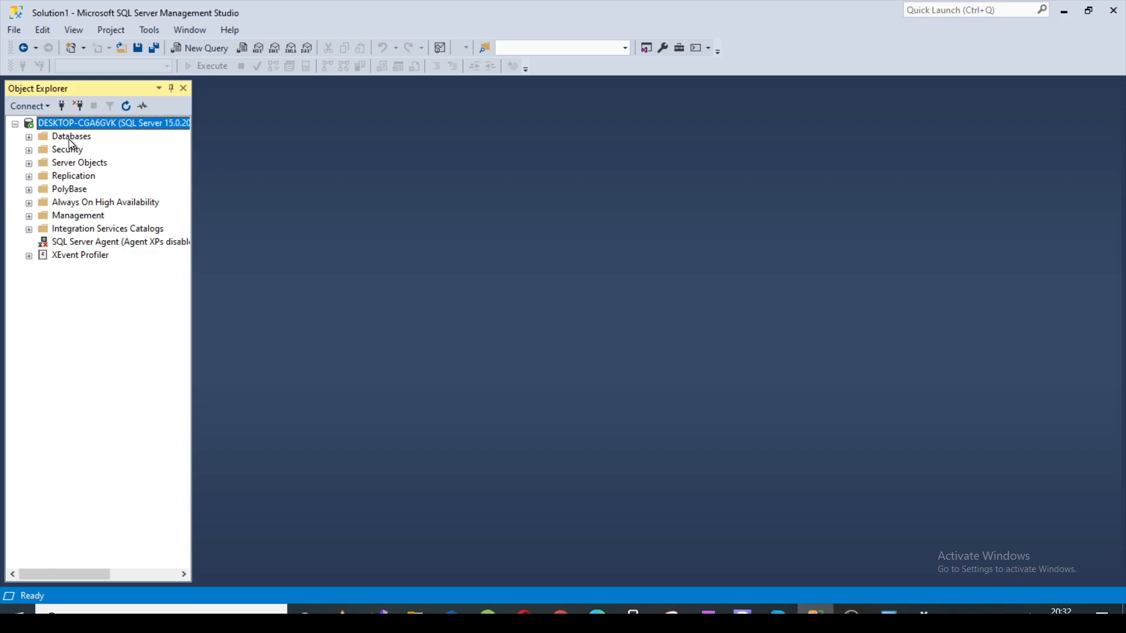
pyautogui.rightClick(70, 139)
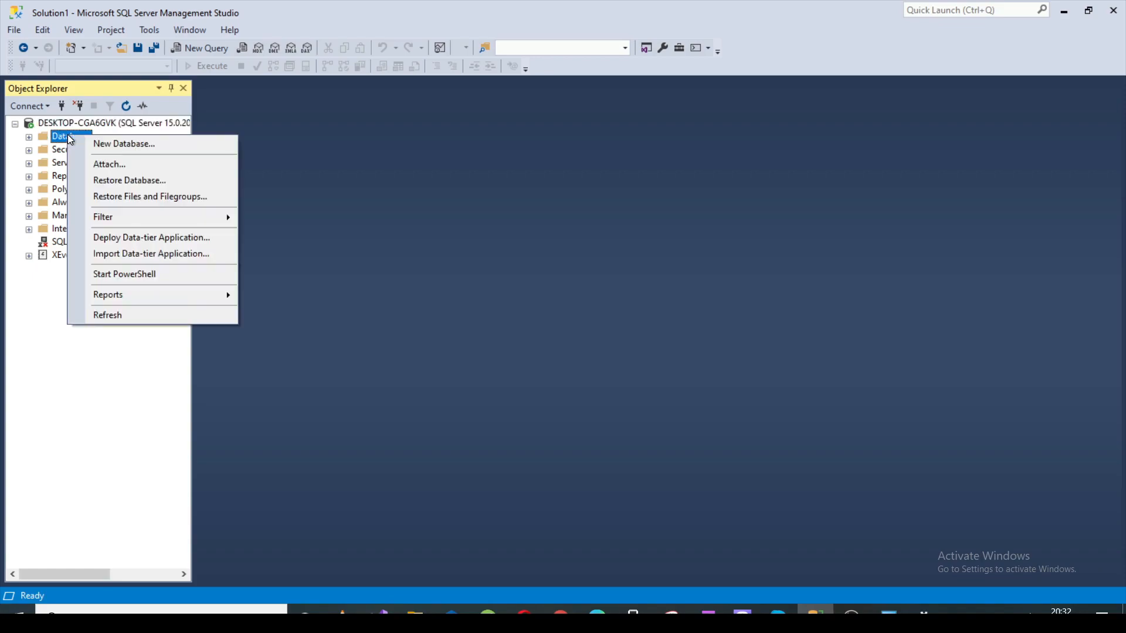
pyautogui.click(151, 144)
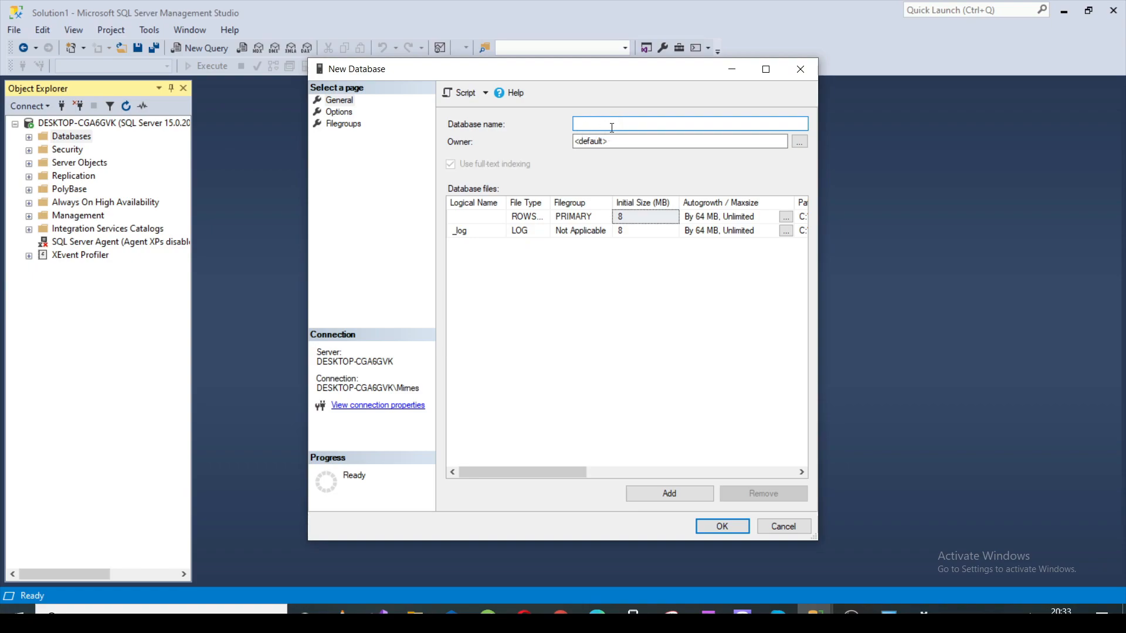
pyautogui.write('TestDB')
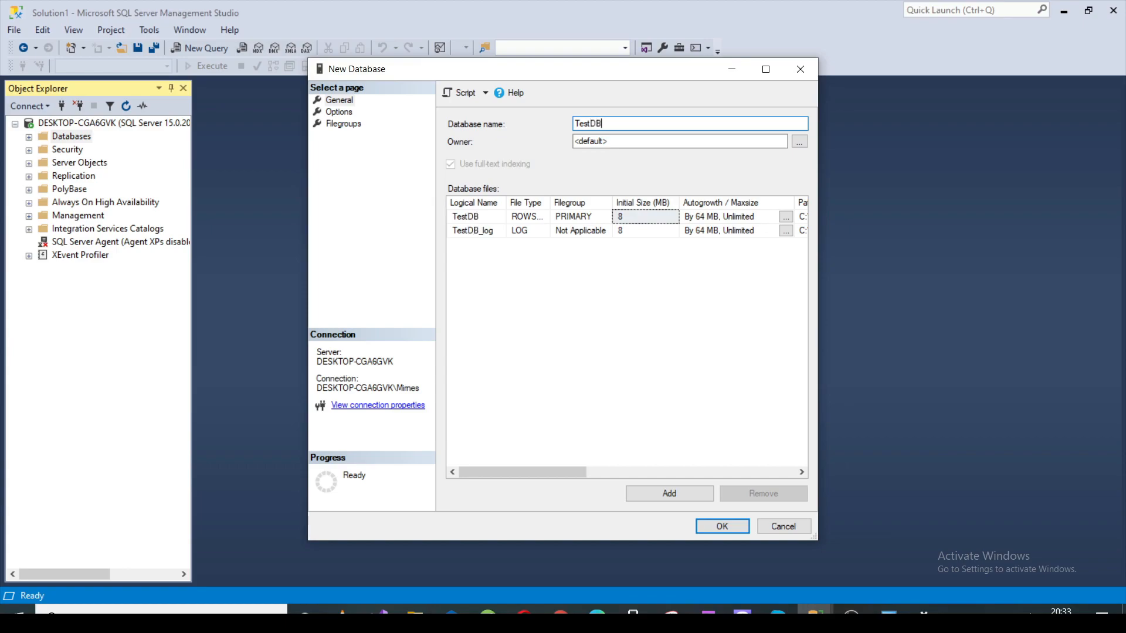
pyautogui.click(724, 527)
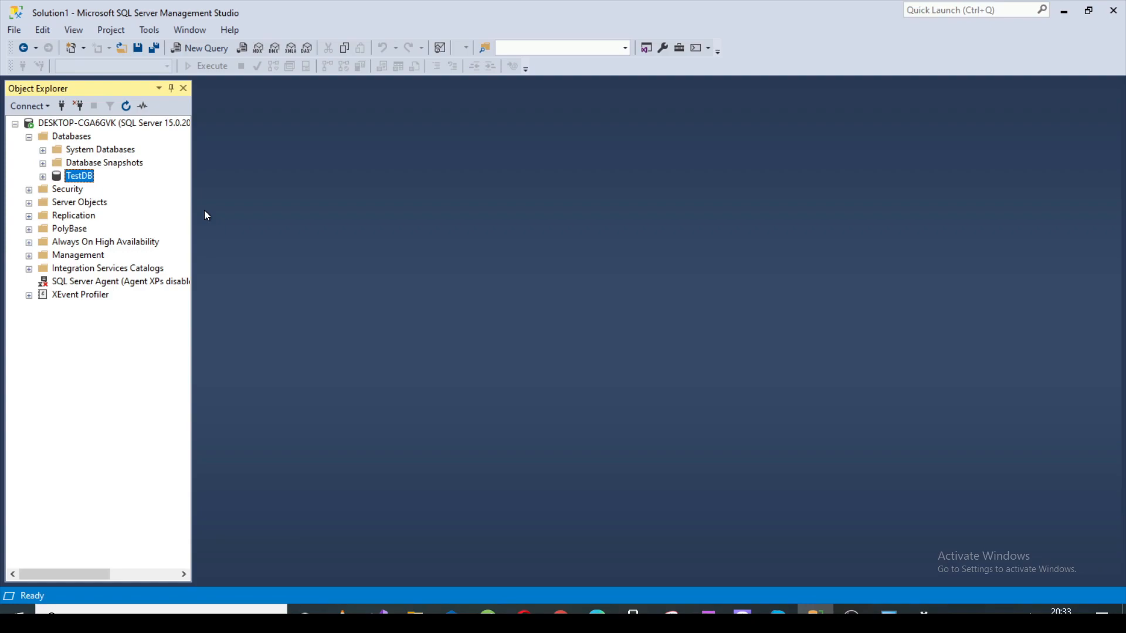
# Step: Start designing a new standard table in the TestDB database
pyautogui.click(44, 178)
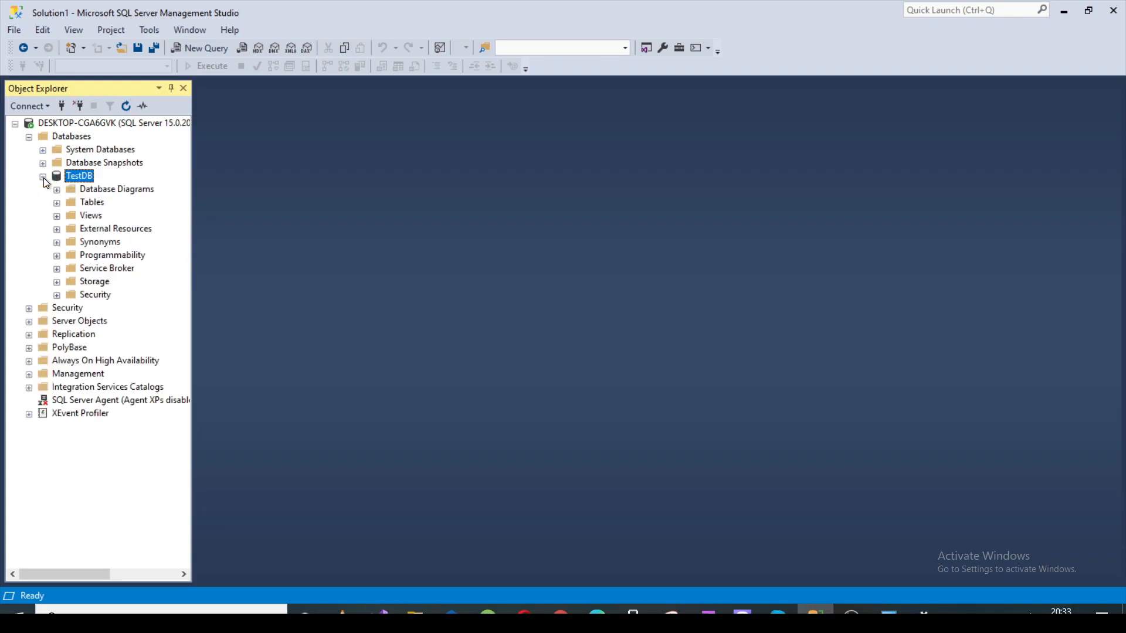
pyautogui.rightClick(100, 209)
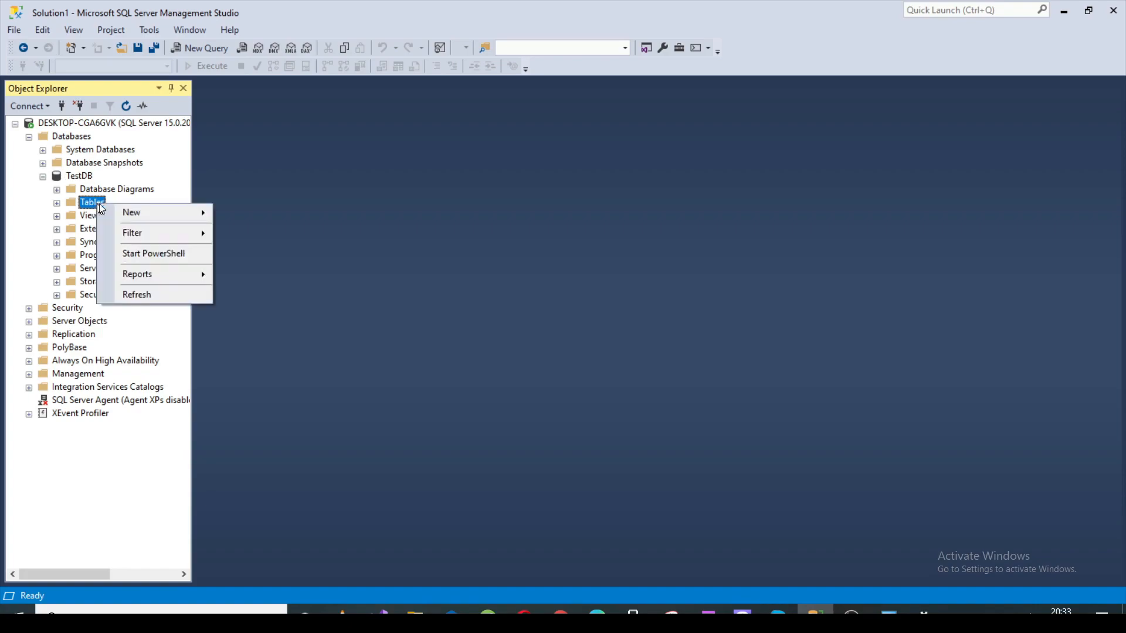
pyautogui.moveTo(171, 213)
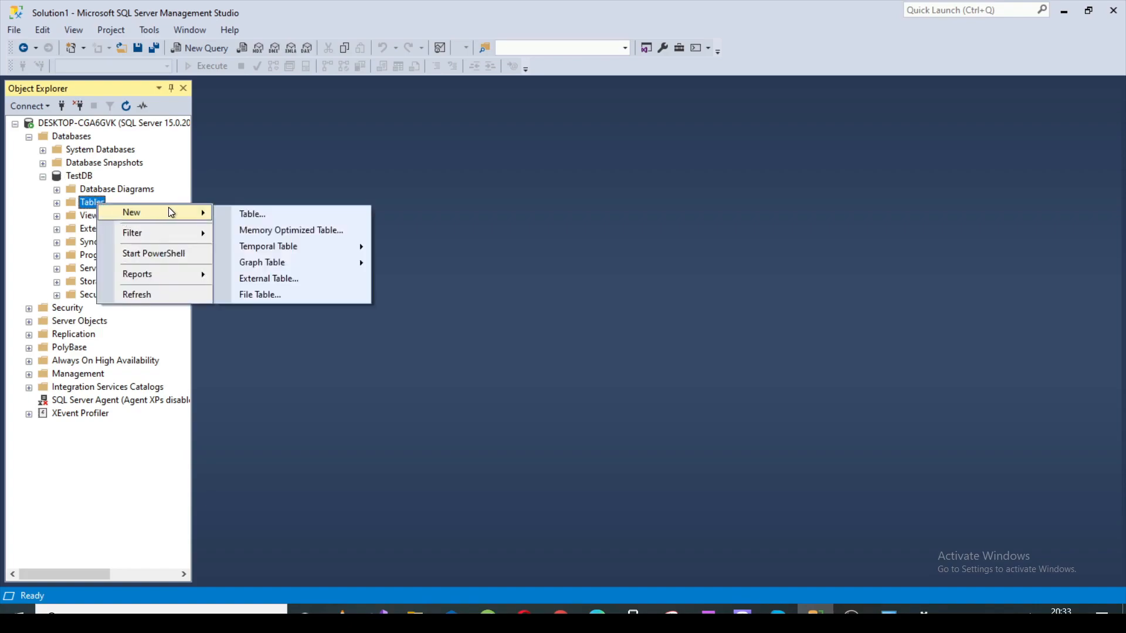
pyautogui.click(266, 213)
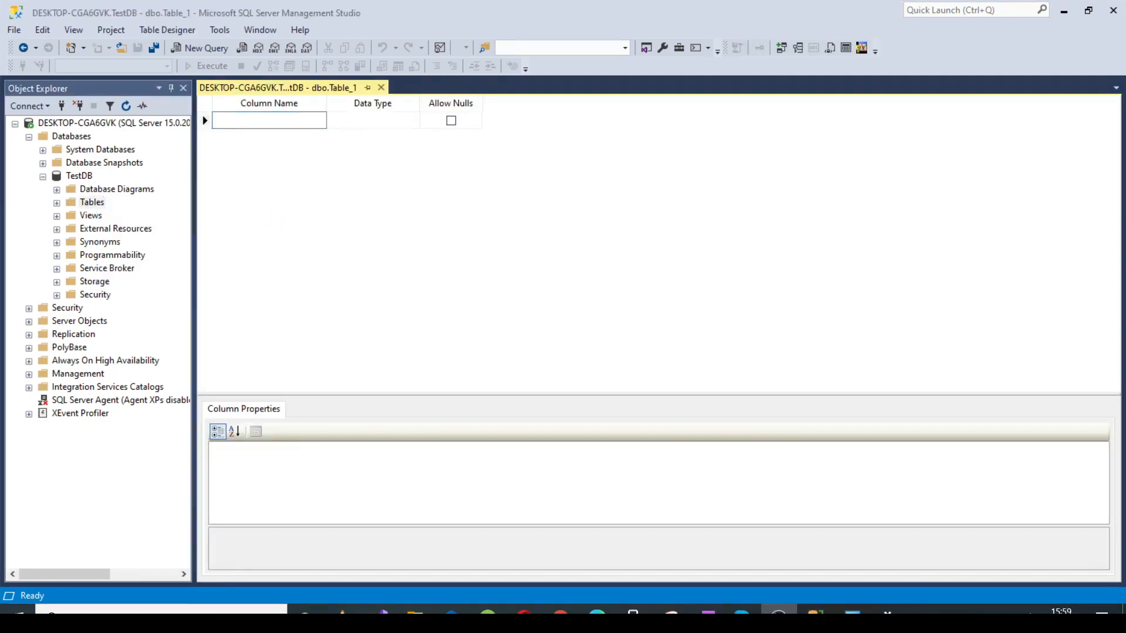
# Step: Add an ID column with data type int that does not allow nulls
pyautogui.click(258, 120)
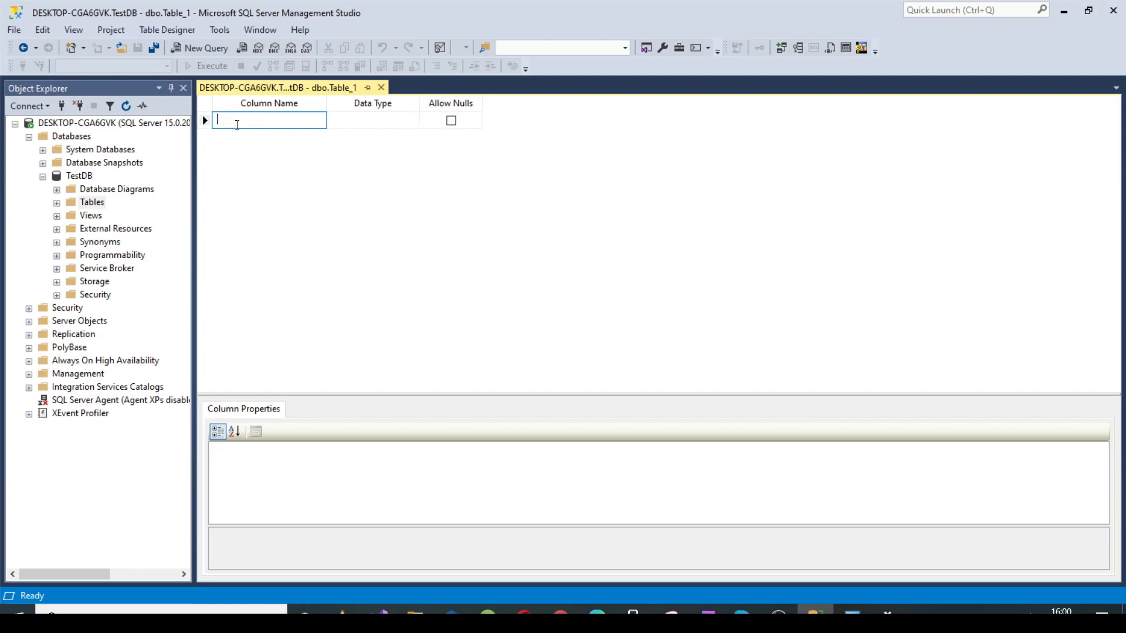
pyautogui.write('ID')
pyautogui.click(369, 122)
pyautogui.write('int')
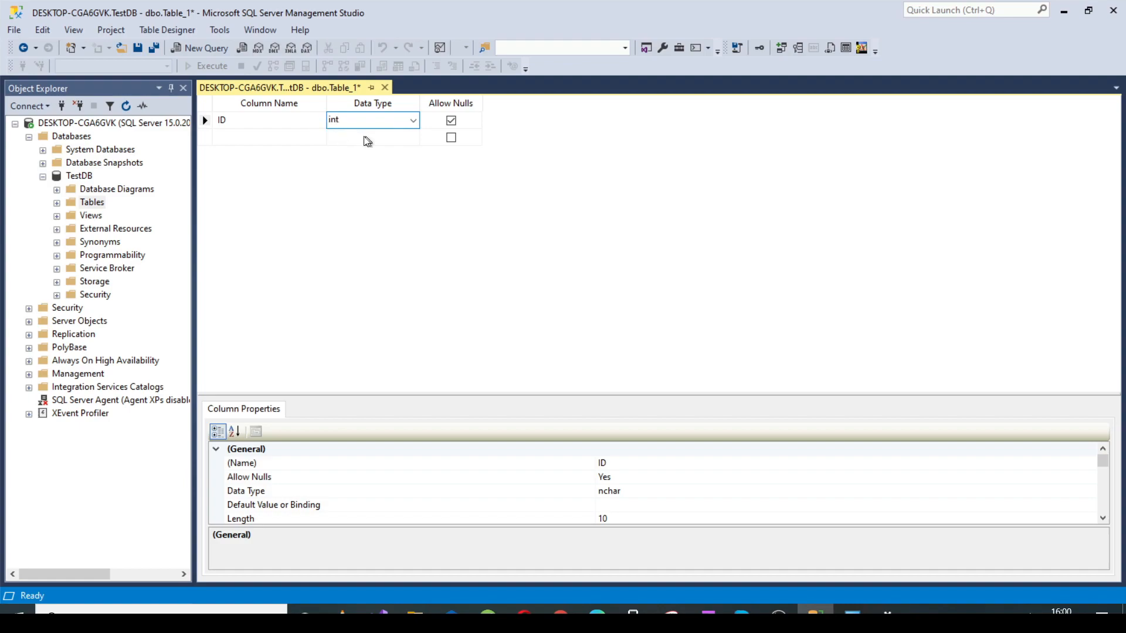
pyautogui.click(451, 120)
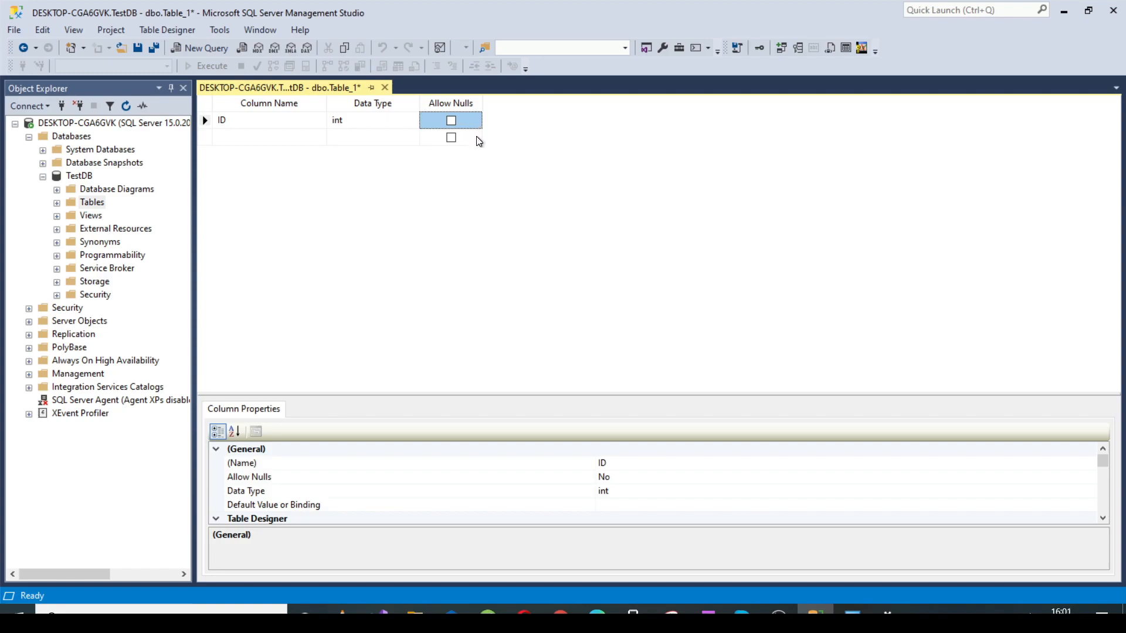
# Step: Make the ID column the primary key and set its Is Identity property to Yes
pyautogui.rightClick(236, 123)
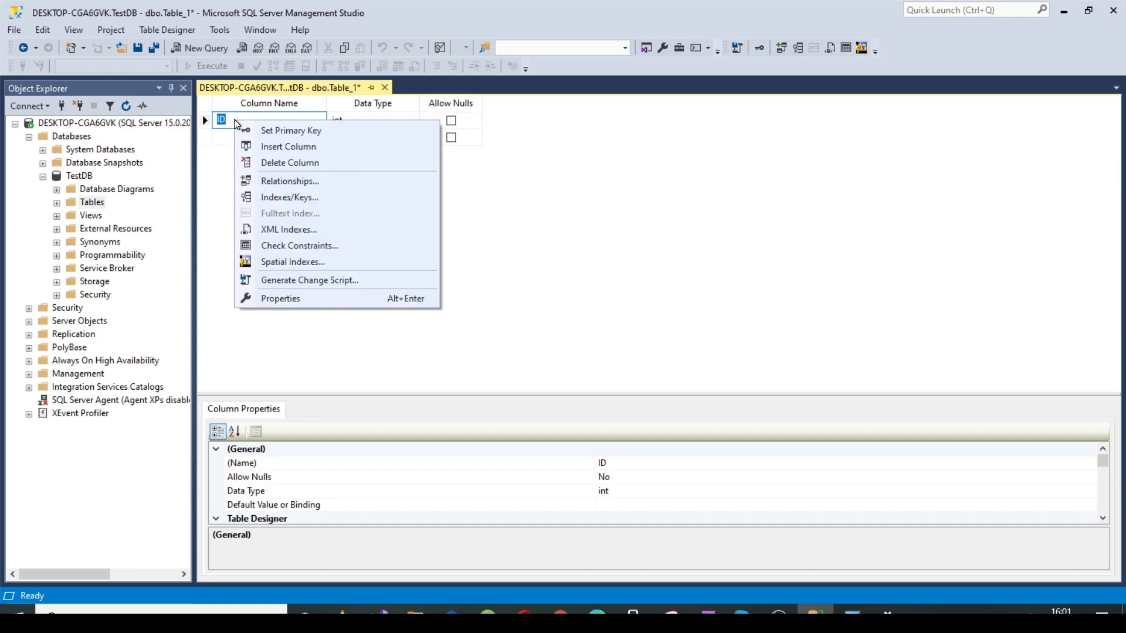
pyautogui.click(284, 132)
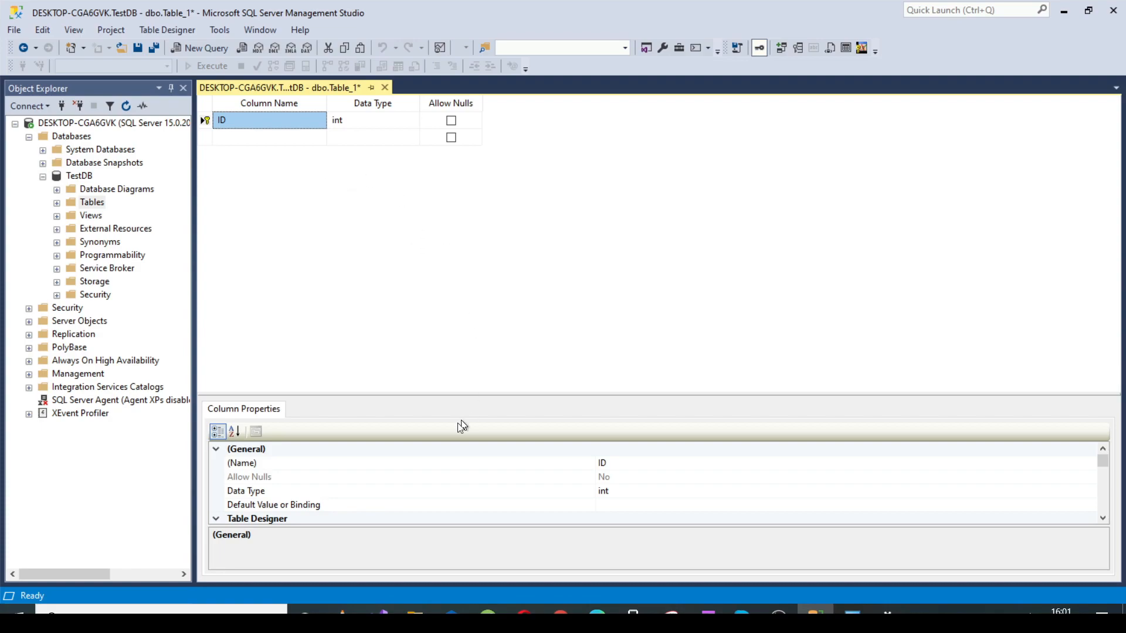
pyautogui.scroll(-1, 402, 483)
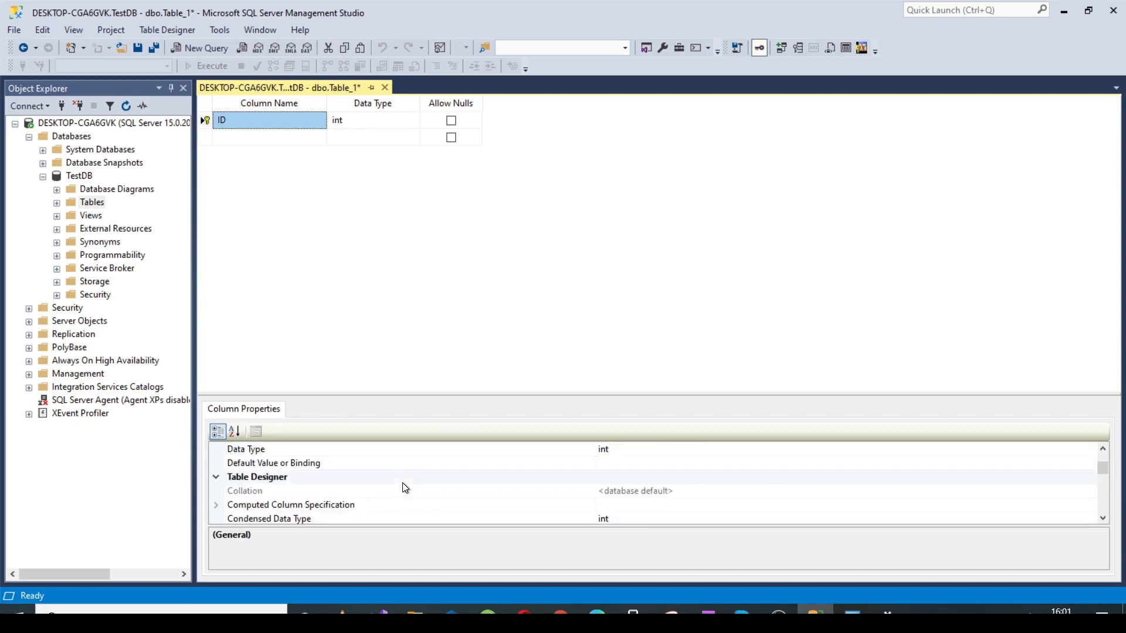
pyautogui.scroll(-3, 379, 479)
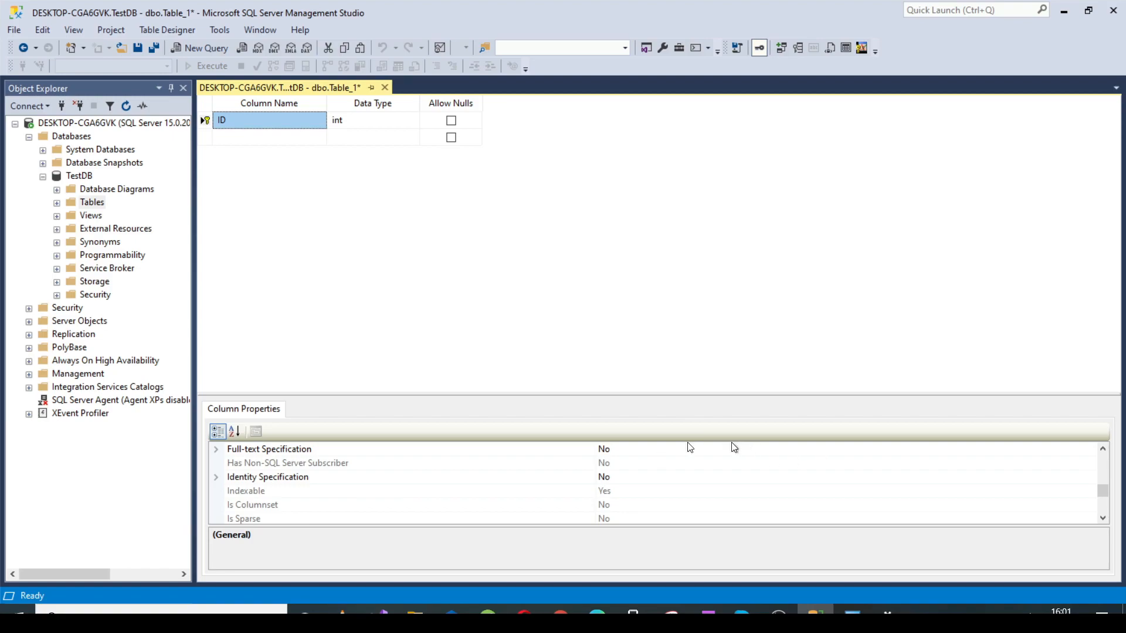
pyautogui.doubleClick(294, 479)
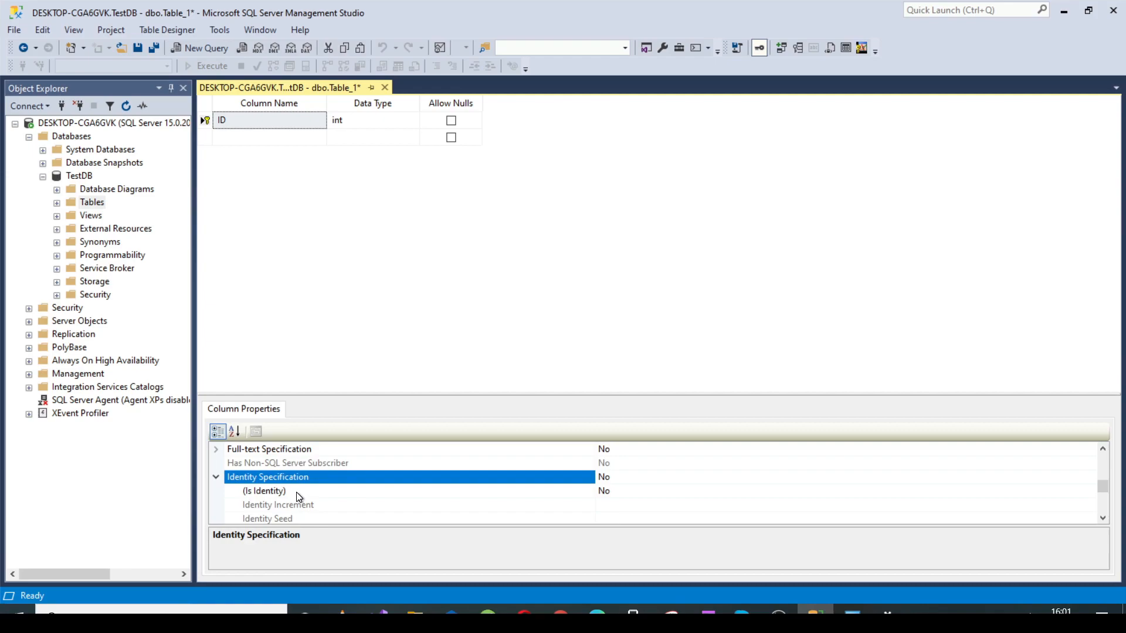
pyautogui.doubleClick(296, 491)
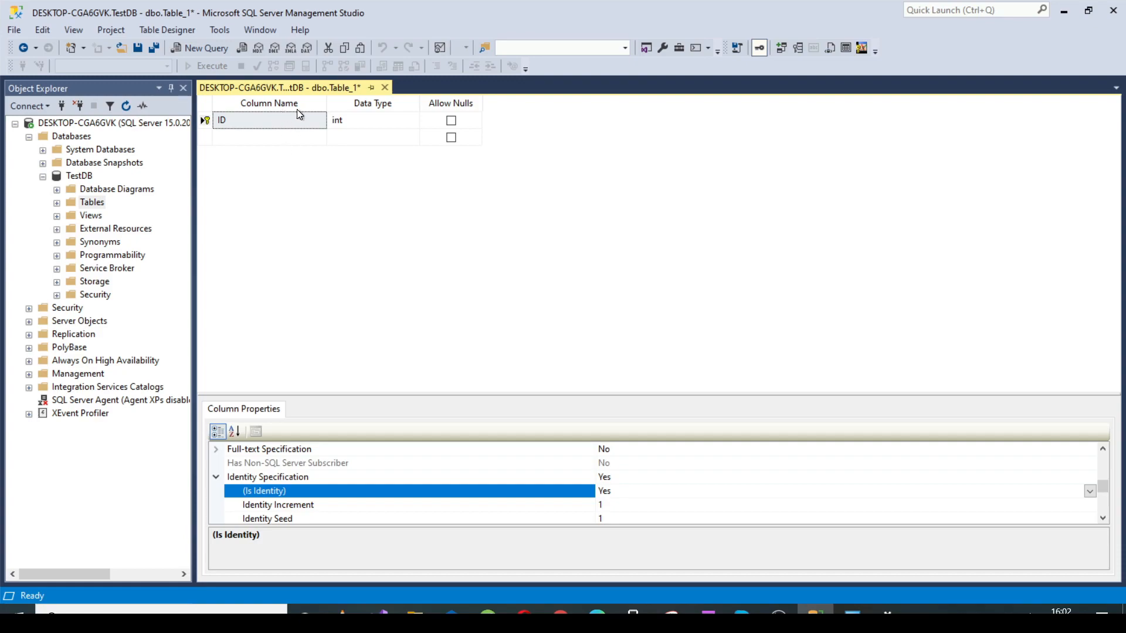
# Step: Add a Name column with data type nvarchar(50) below the ID column
pyautogui.click(236, 137)
pyautogui.write('Na')
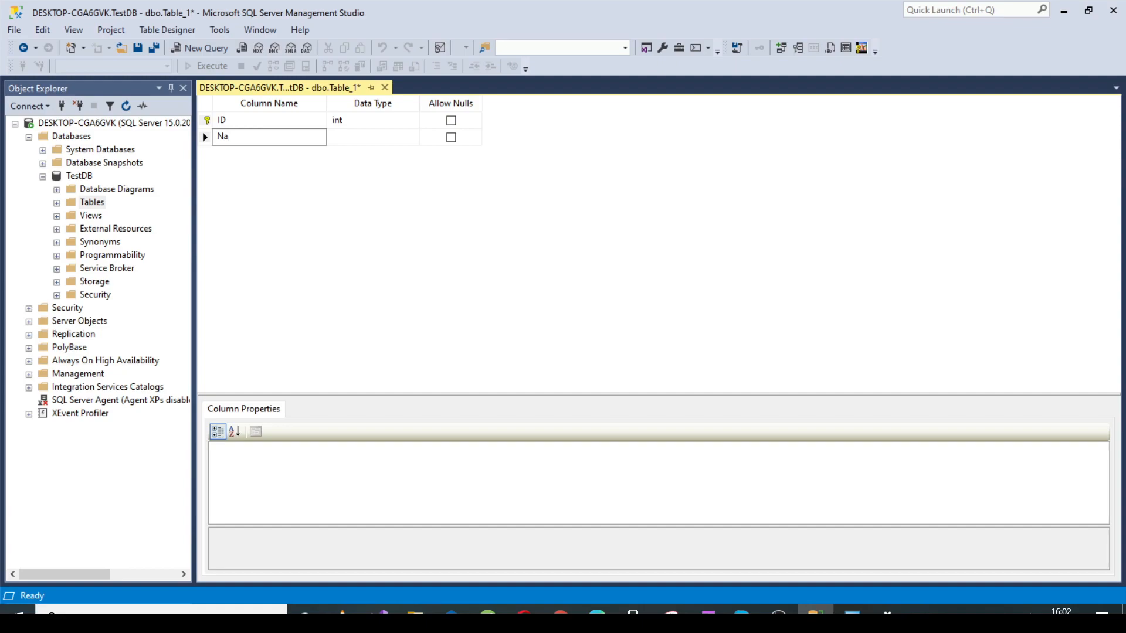
pyautogui.write('me')
pyautogui.click(355, 137)
pyautogui.write('nvarchar(50')
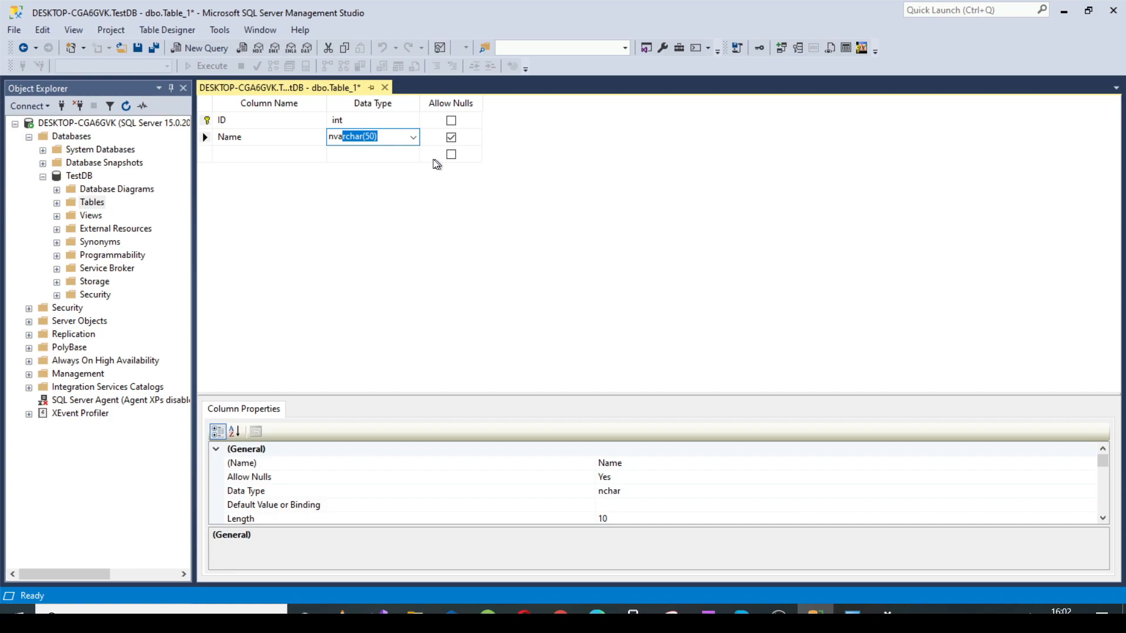
pyautogui.click(370, 152)
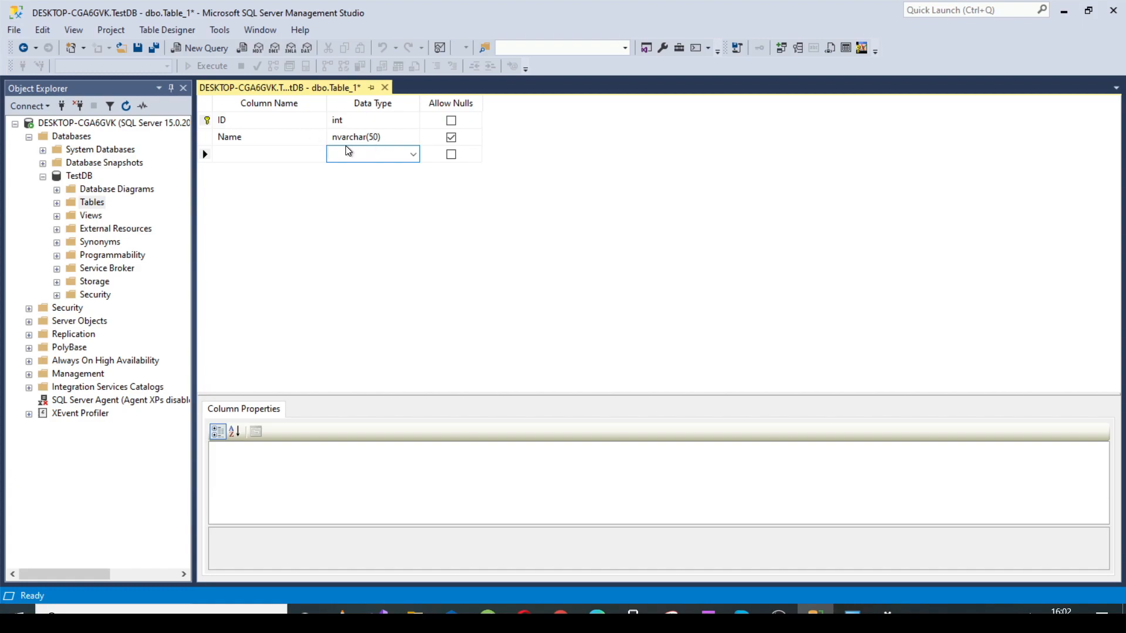
# Step: Add a LastName column with data type nvarchar(50) below the Name column
pyautogui.click(245, 158)
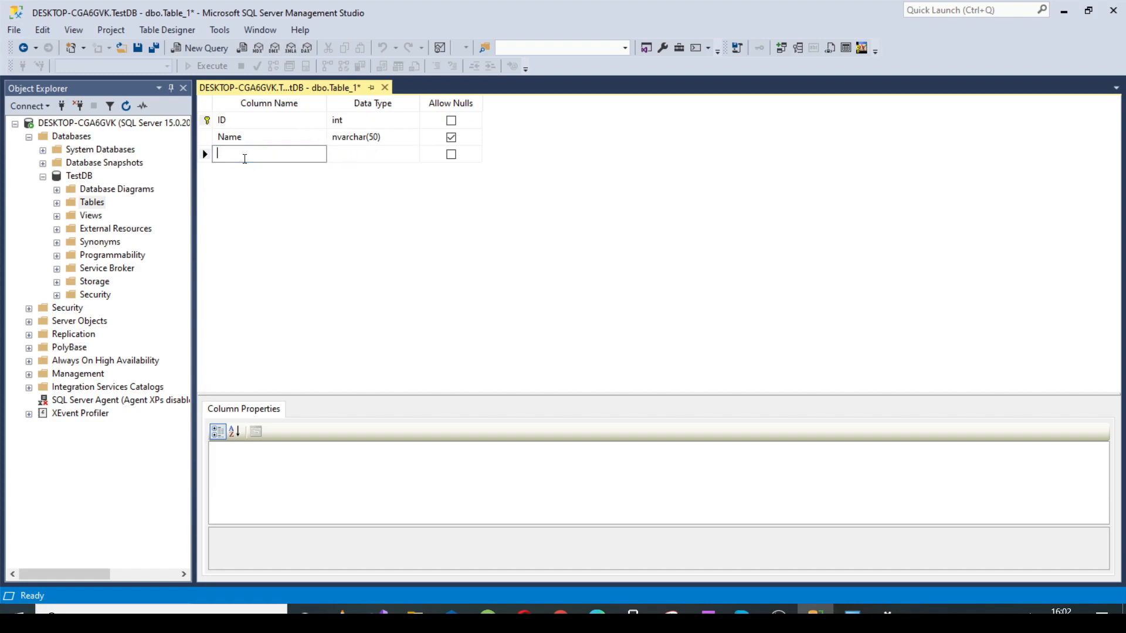
pyautogui.write('LastName')
pyautogui.click(354, 156)
pyautogui.write('nvarchar(50')
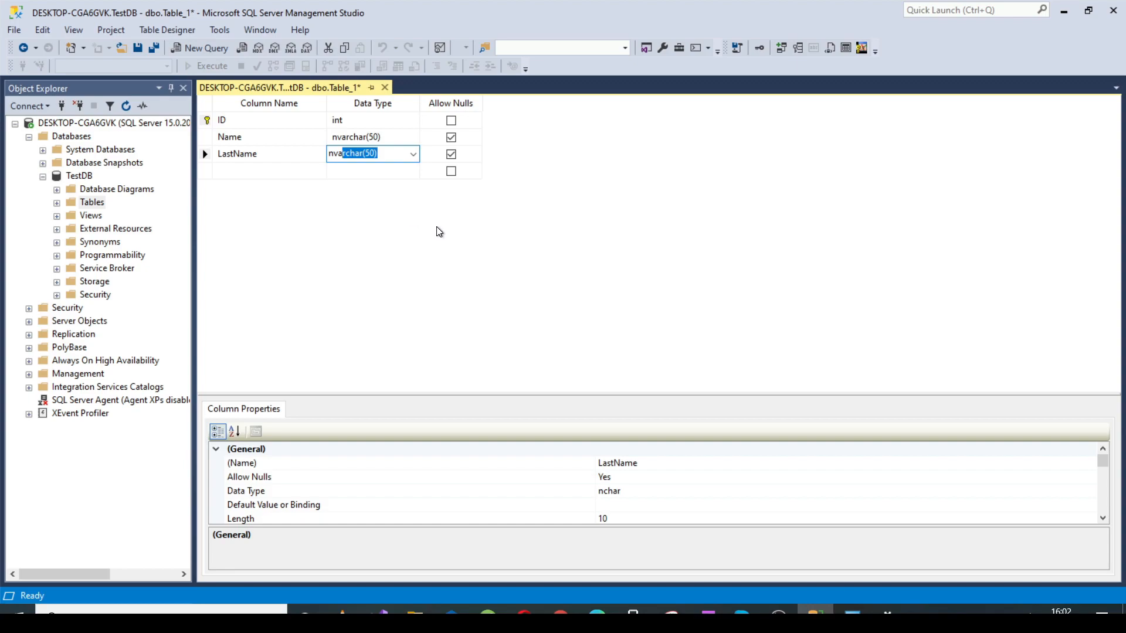
# Step: Add an Age column with data type int below the LastName column
pyautogui.click(264, 170)
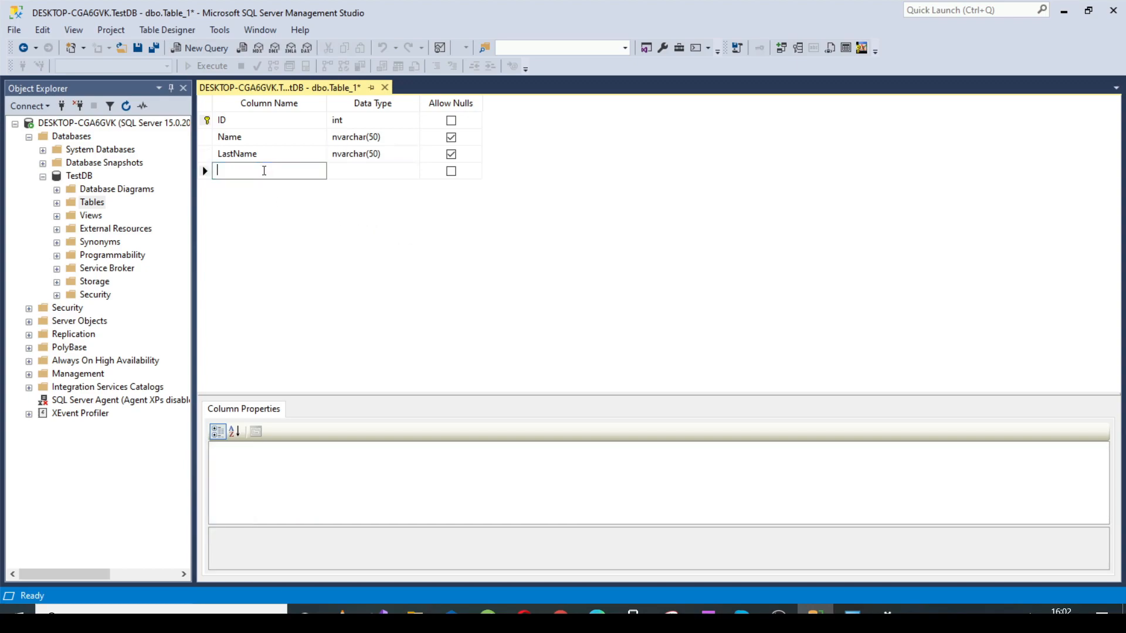
pyautogui.write('Age')
pyautogui.click(348, 171)
pyautogui.write('i')
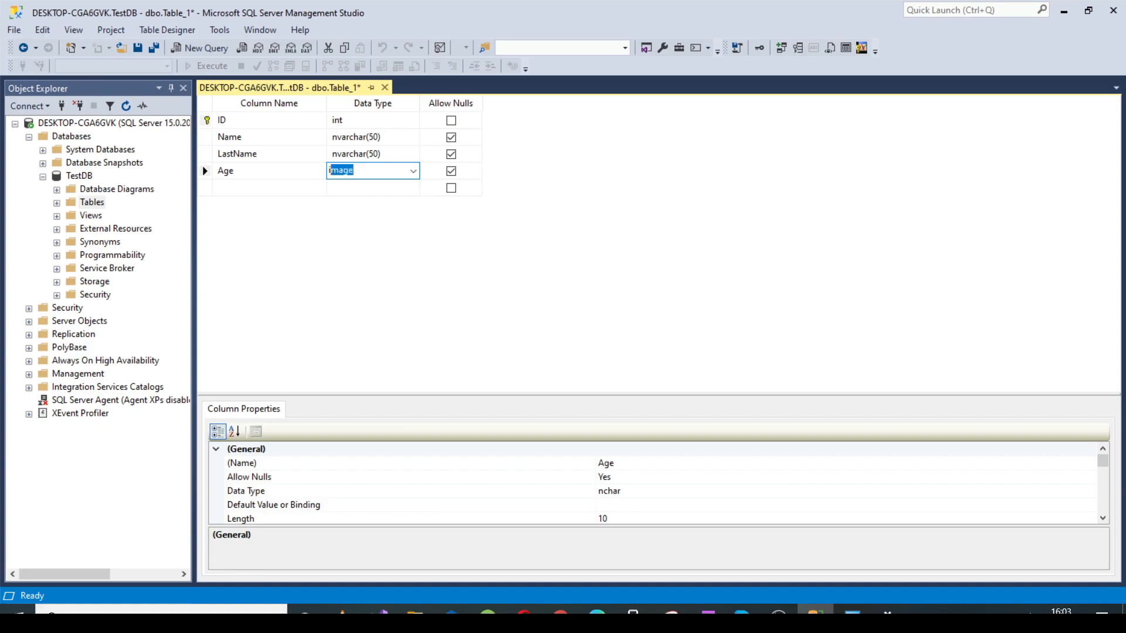
pyautogui.write('nt')
pyautogui.click(349, 187)
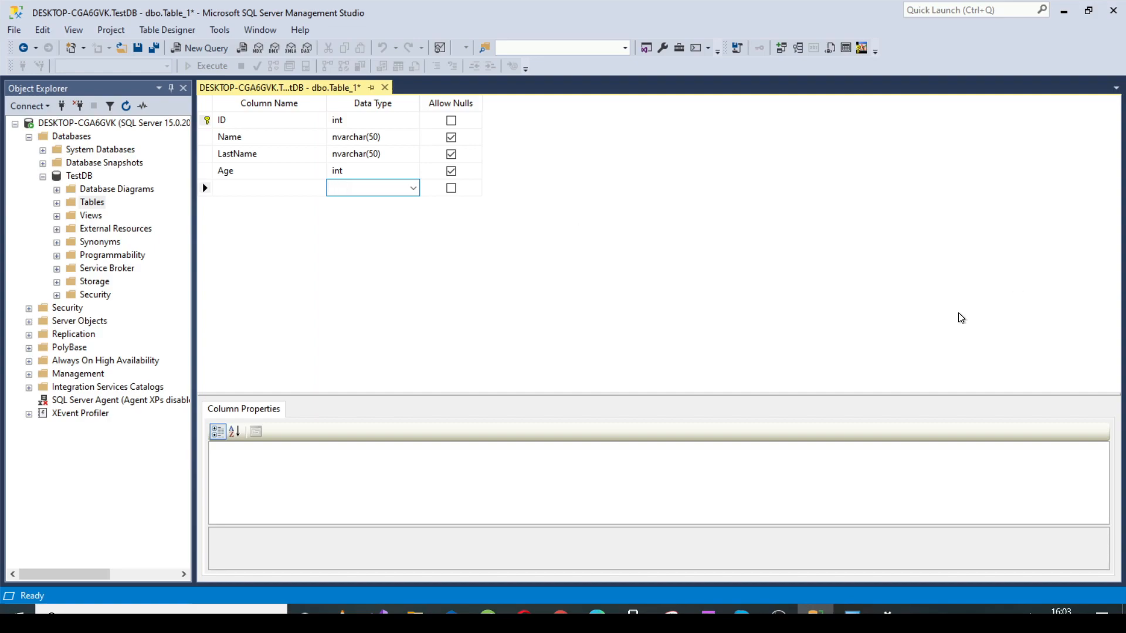
# Step: Save the table design under the name tbl_Persons
pyautogui.rightClick(333, 88)
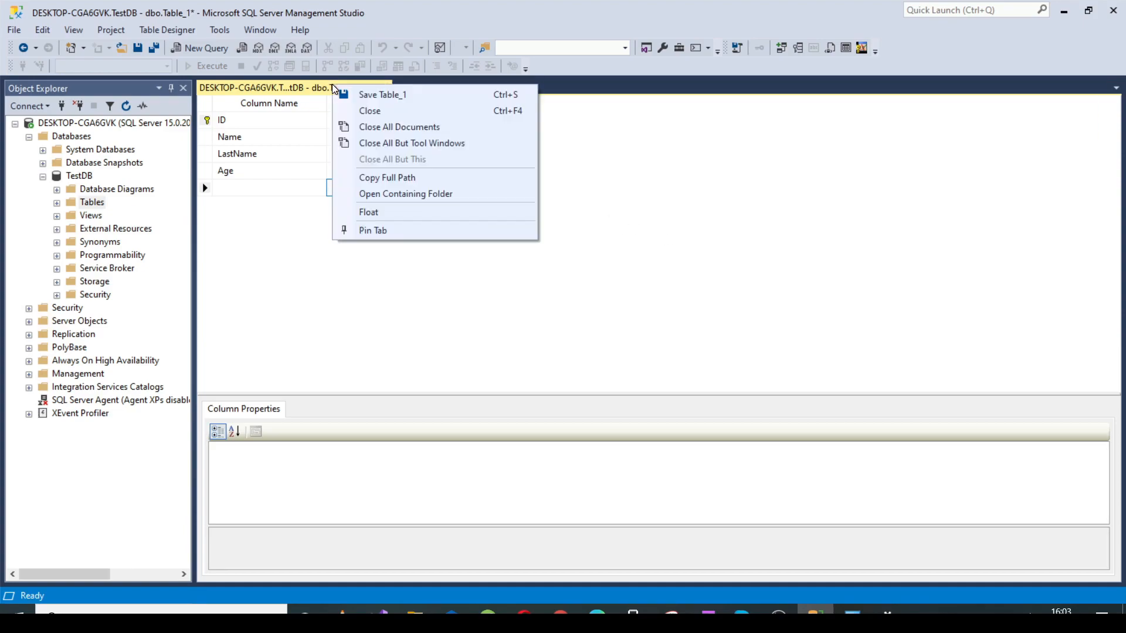
pyautogui.click(377, 94)
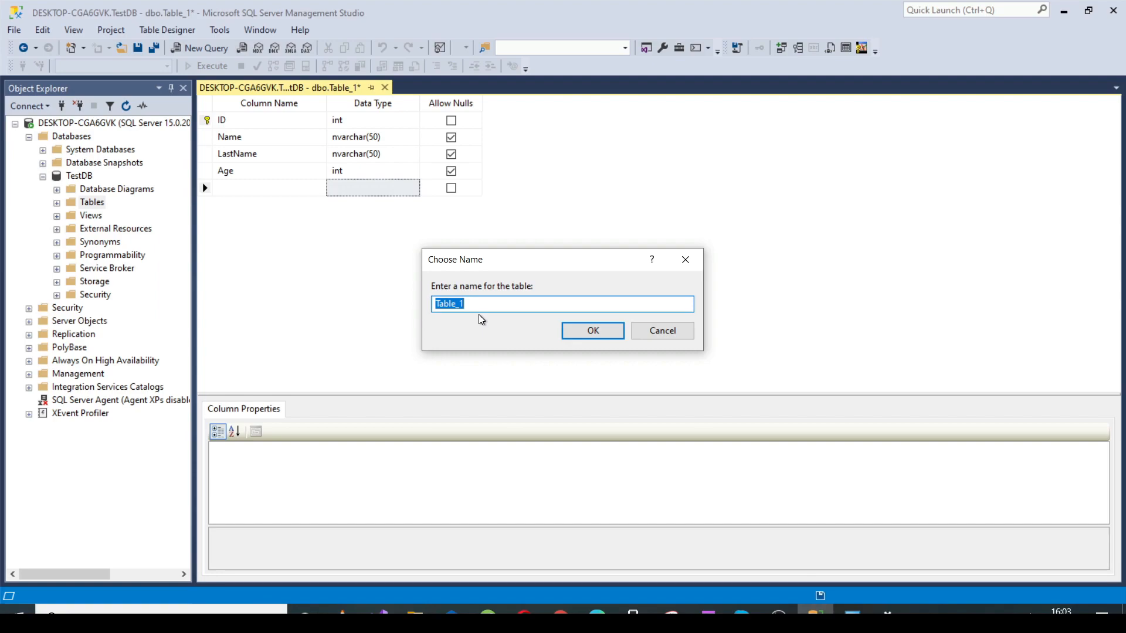
pyautogui.write('tb')
pyautogui.write('l')
pyautogui.write('T')
pyautogui.press('BackSpace')
pyautogui.write('_Persons')
pyautogui.click(593, 331)
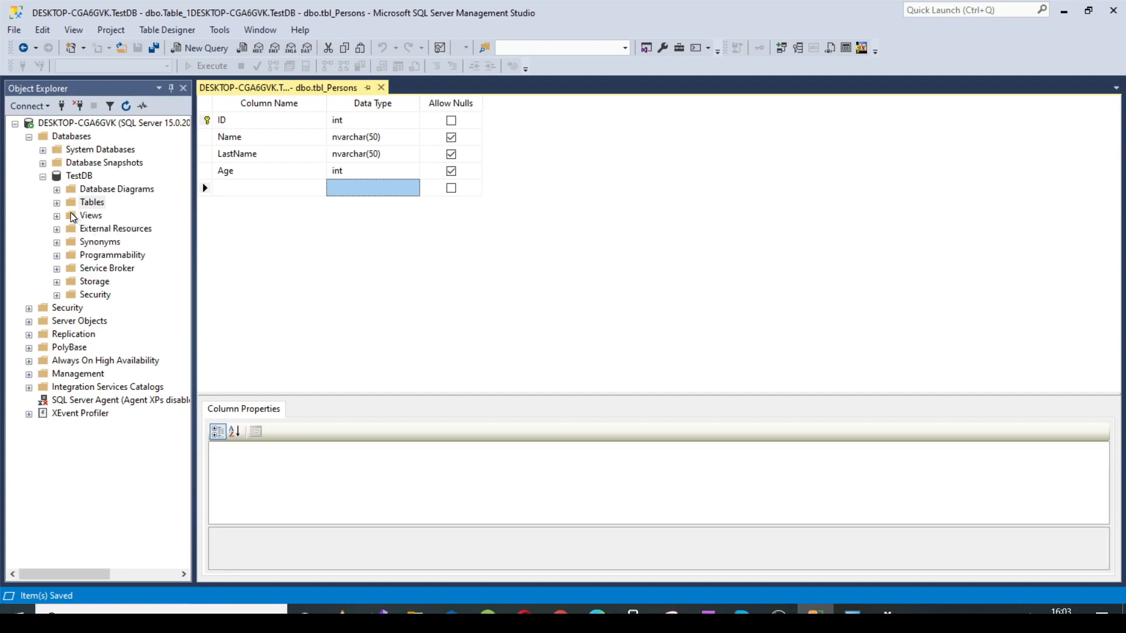
# Step: Refresh TestDB's list of tables and open the top 200 rows of dbo.tbl_Persons for editing
pyautogui.click(58, 203)
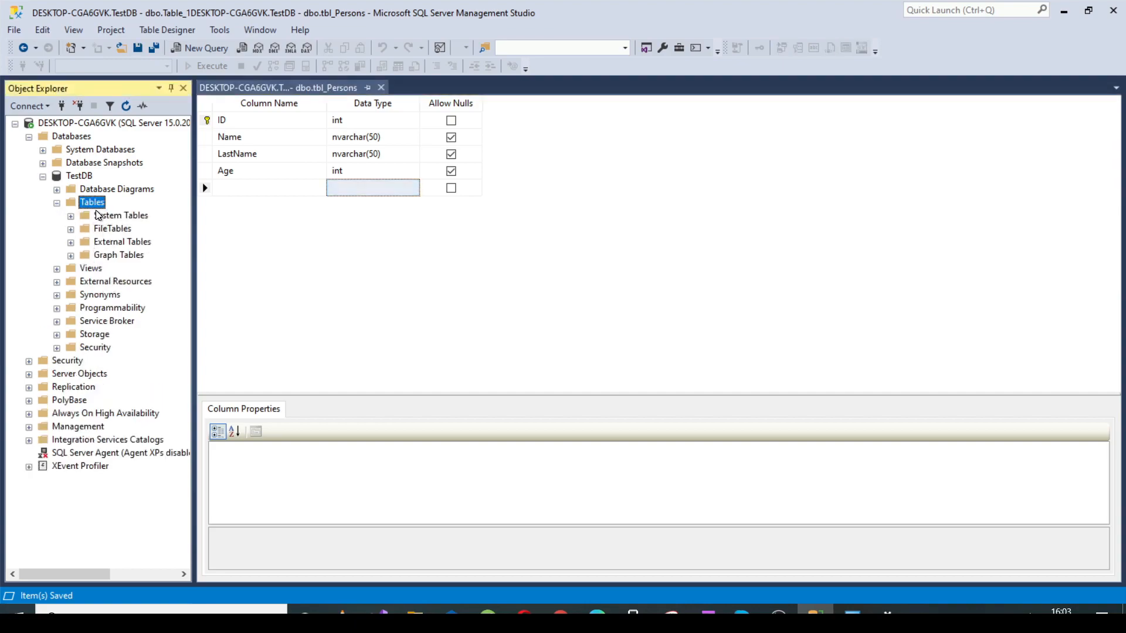
pyautogui.rightClick(91, 203)
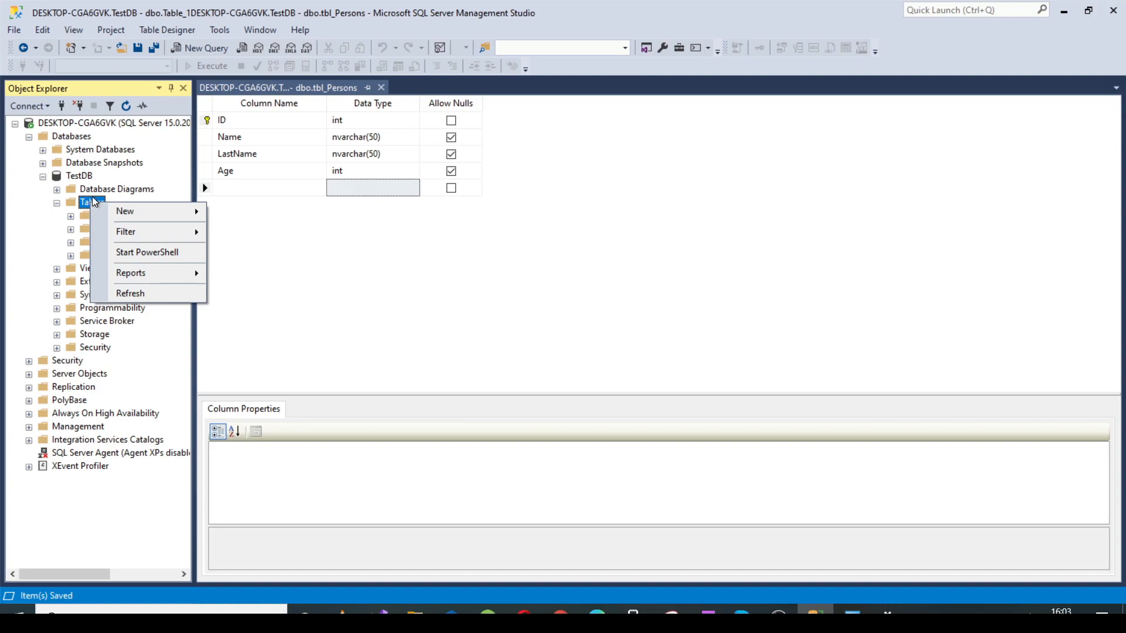
pyautogui.click(138, 293)
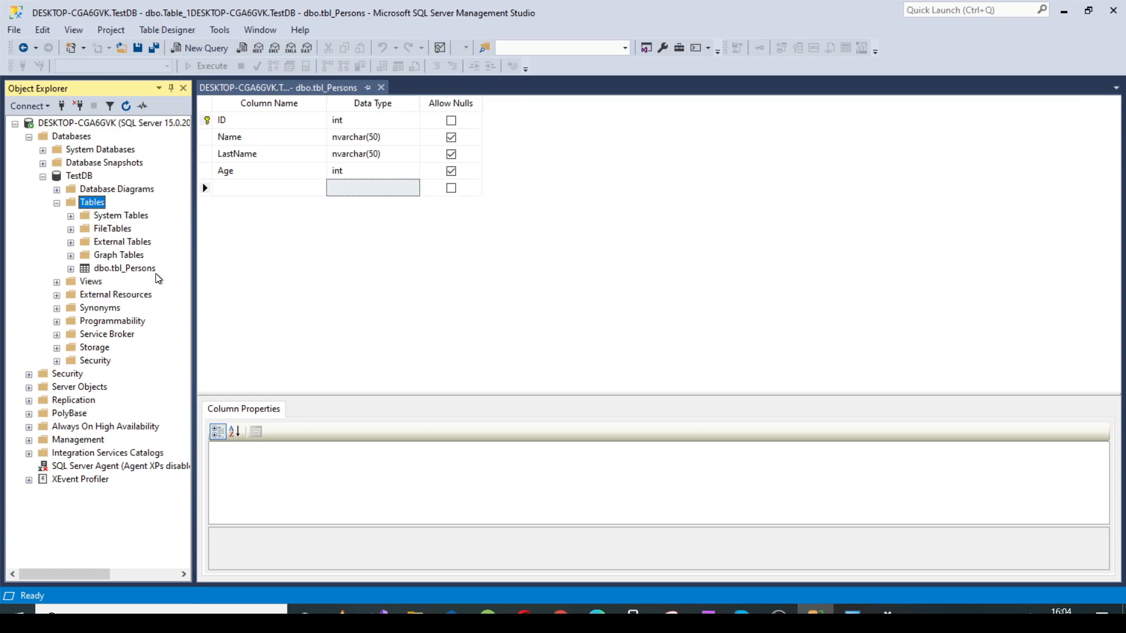
pyautogui.rightClick(117, 273)
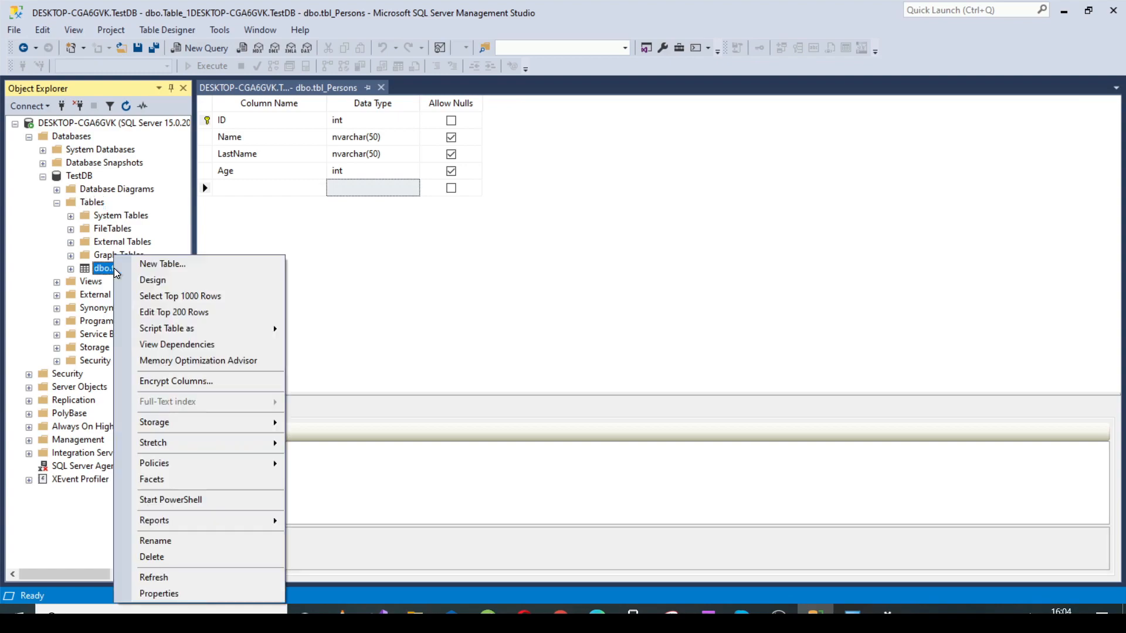
pyautogui.click(184, 322)
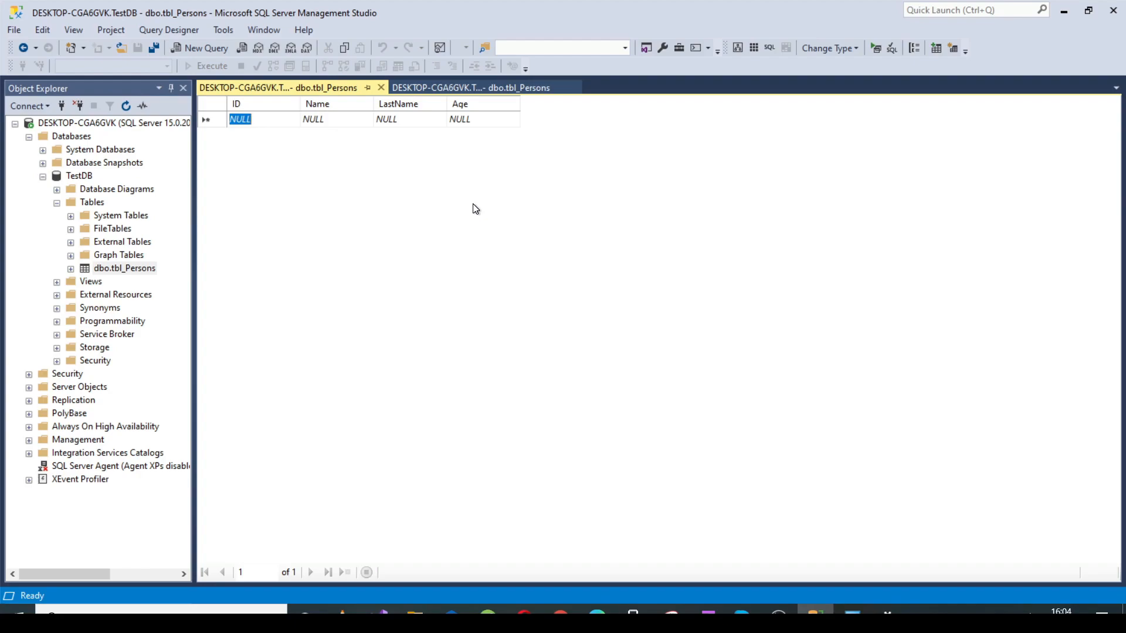
# Step: Fill the first row of tbl_Persons with the person's first name, last name and an age of 40
pyautogui.click(323, 118)
pyautogui.write('SAM')
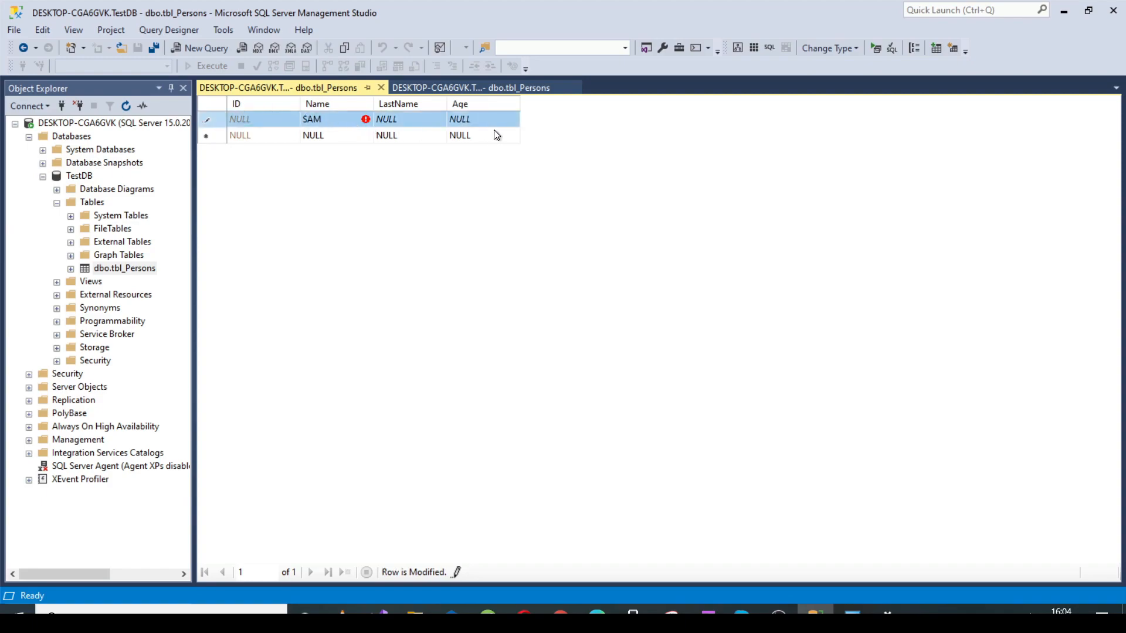
pyautogui.click(417, 120)
pyautogui.write('JONES')
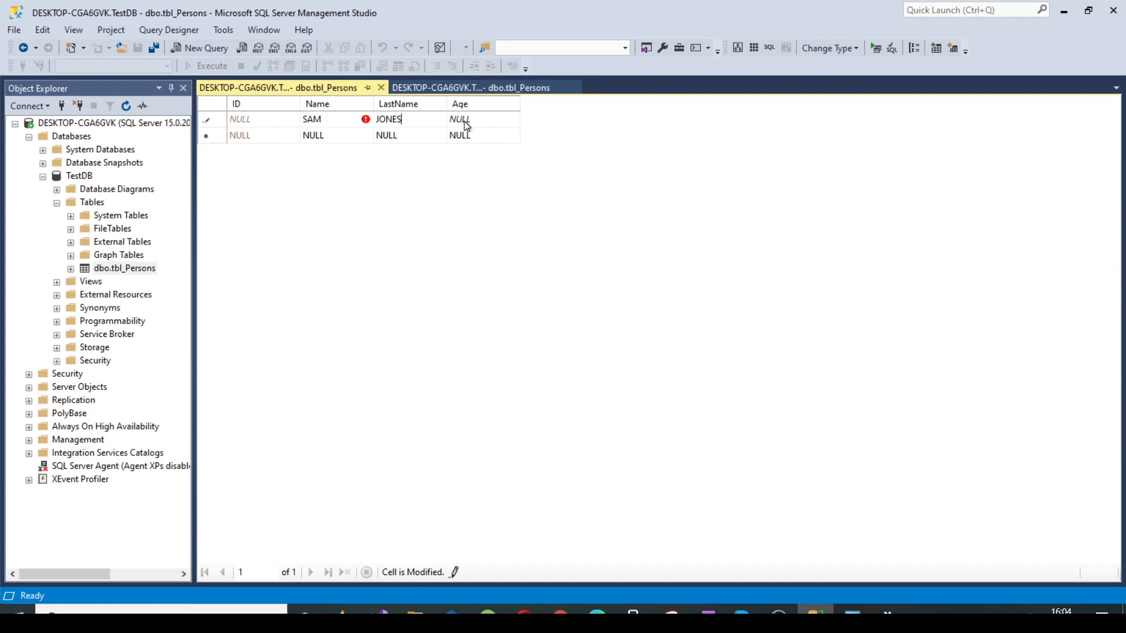
pyautogui.click(465, 121)
pyautogui.write('40')
pyautogui.press('Down')
# Step: Add a second row with another person's first name, last name and an age of 35, and commit it
pyautogui.click(314, 136)
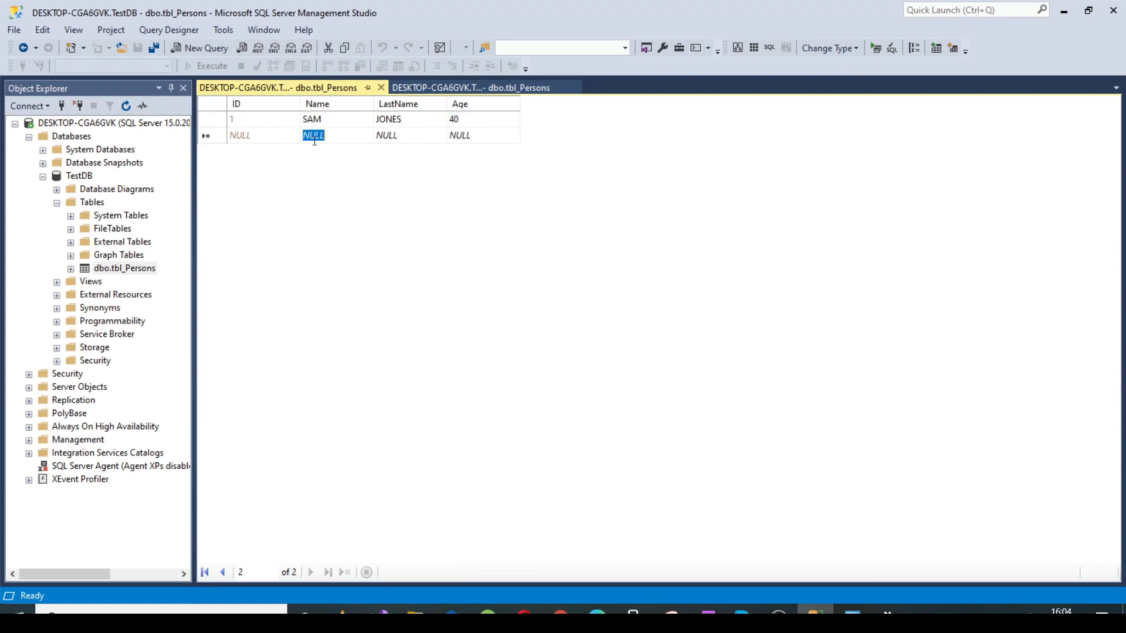
pyautogui.write('JENNI')
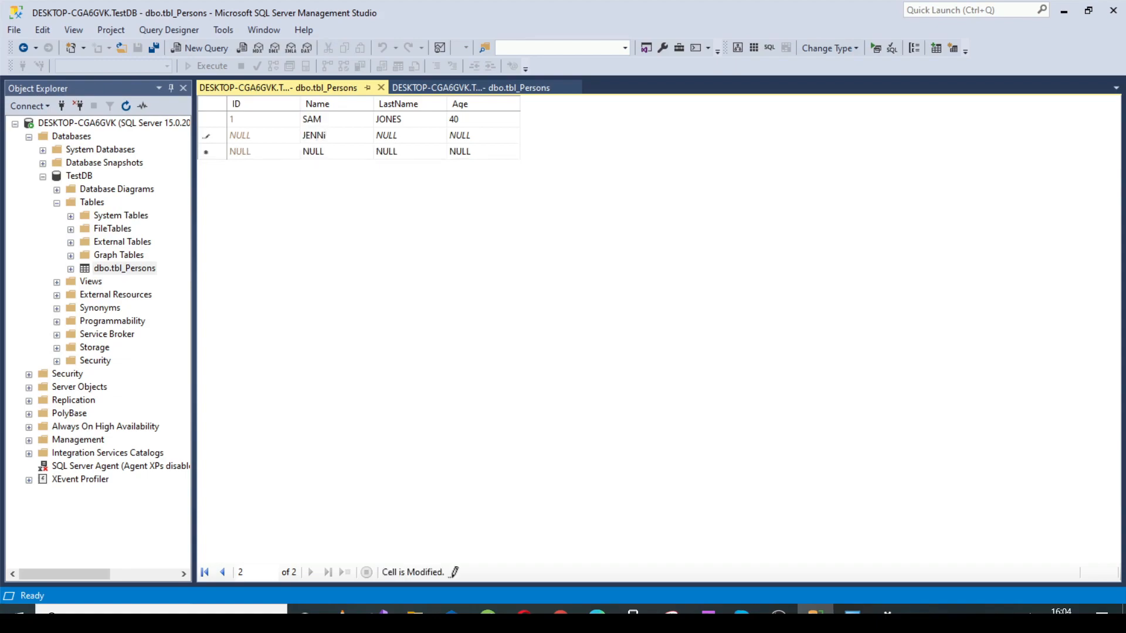
pyautogui.write('FER')
pyautogui.click(384, 135)
pyautogui.write('SMITH')
pyautogui.click(477, 136)
pyautogui.write('3')
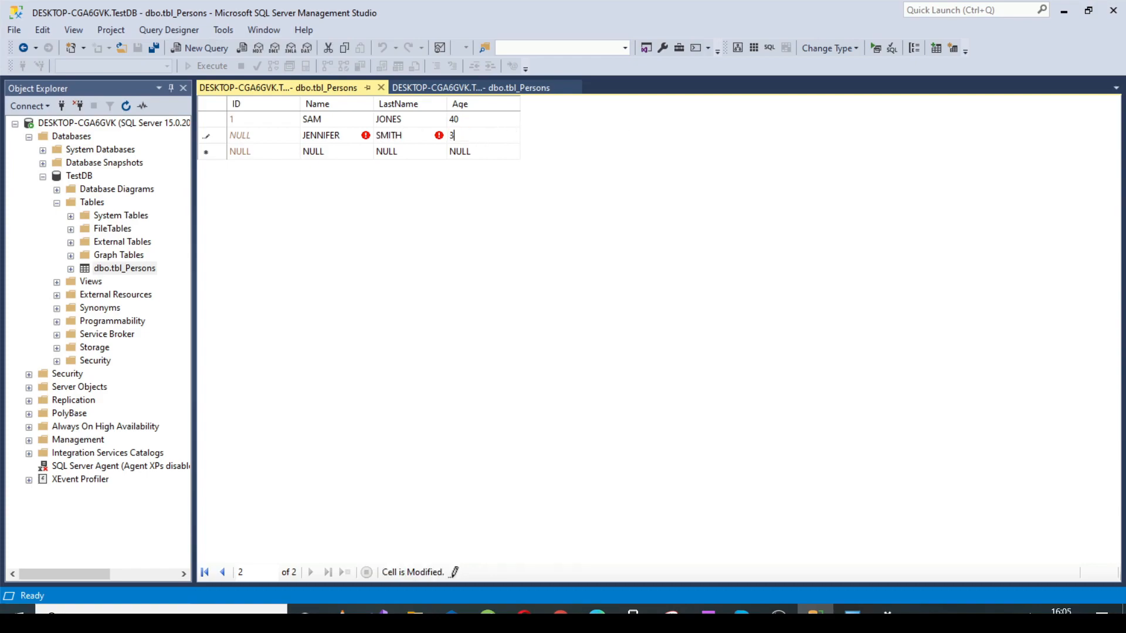
pyautogui.write('5')
pyautogui.click(359, 151)
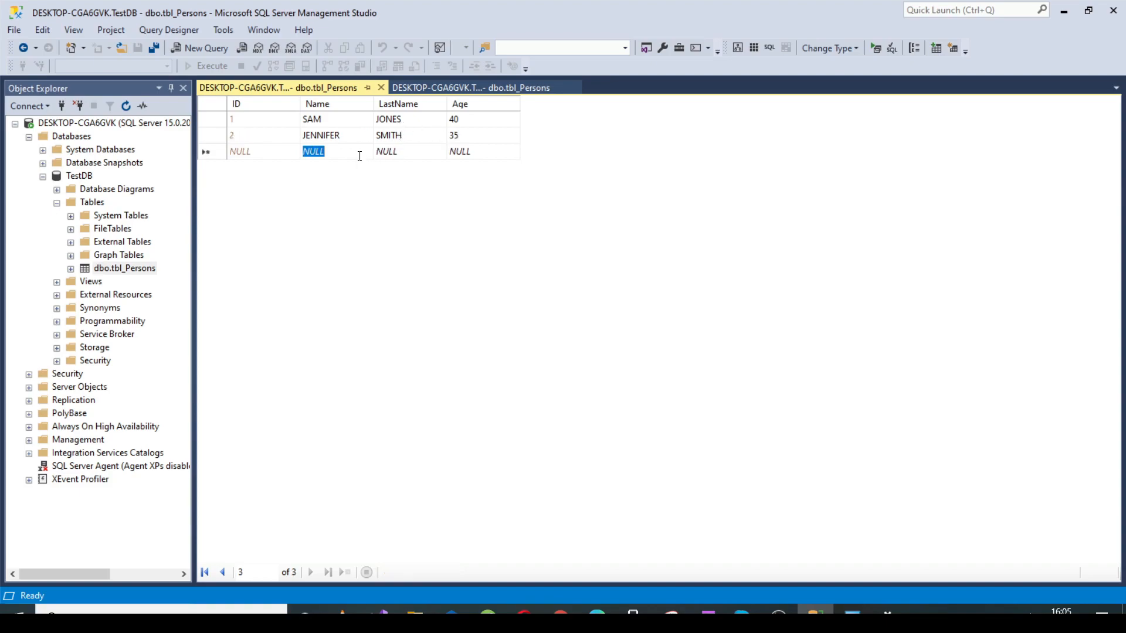